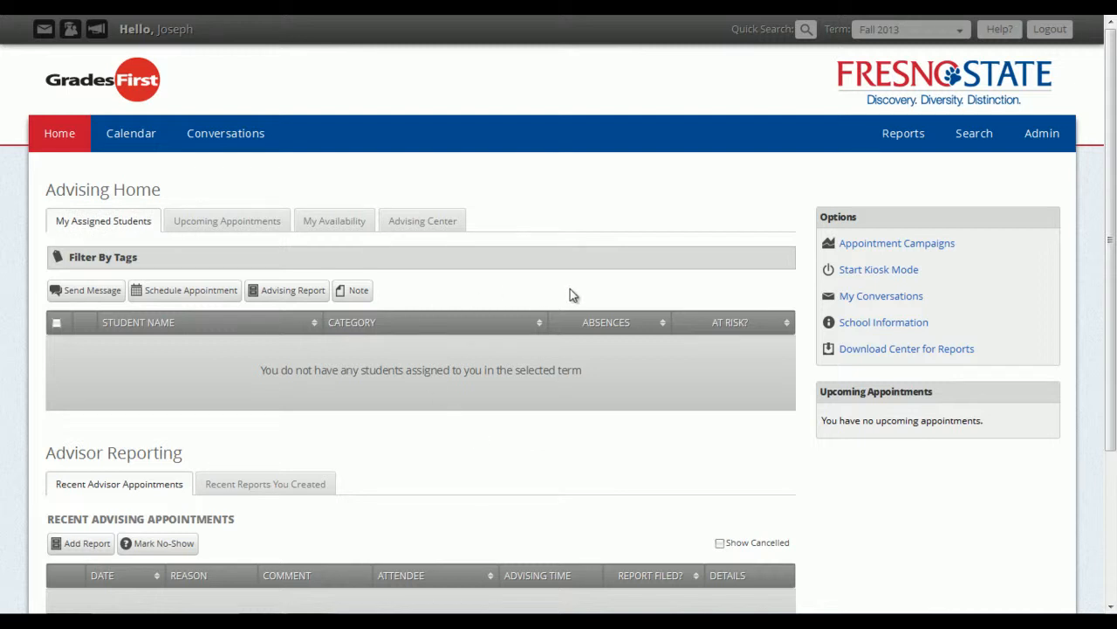
# Open the Student Services report from the reporting page and show its advanced search filters
pyautogui.click(908, 140)
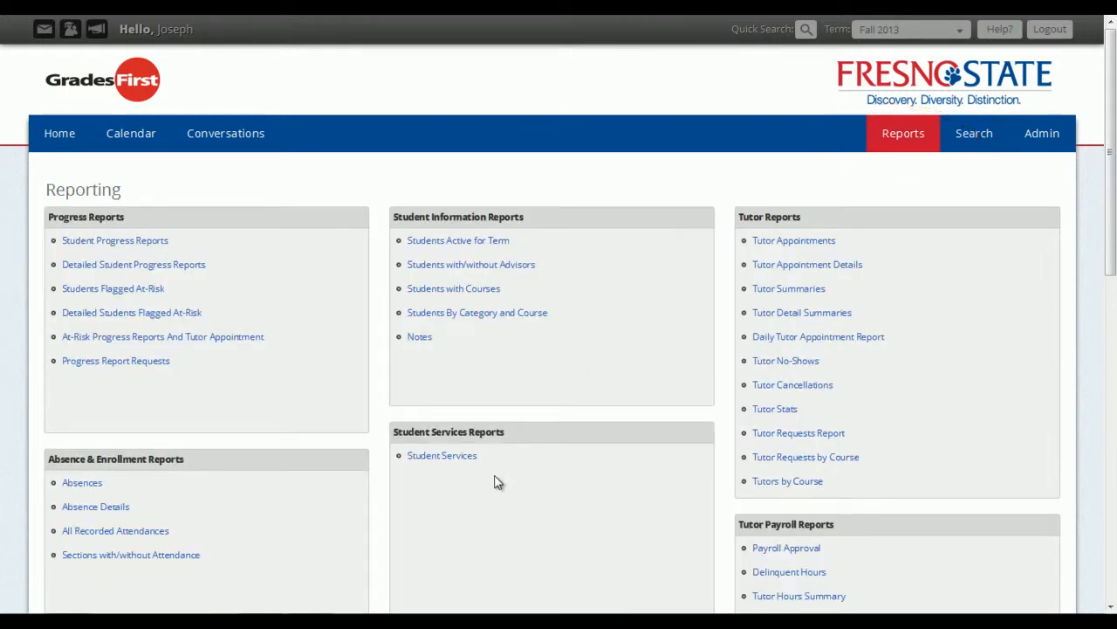
pyautogui.scroll(-2, 494, 481)
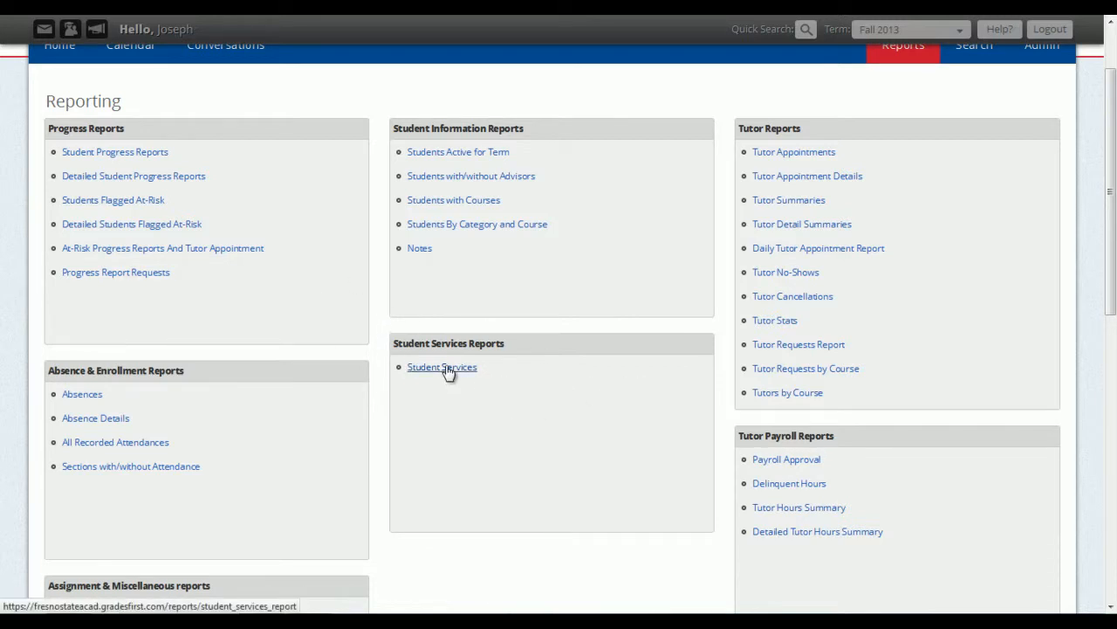
pyautogui.click(416, 372)
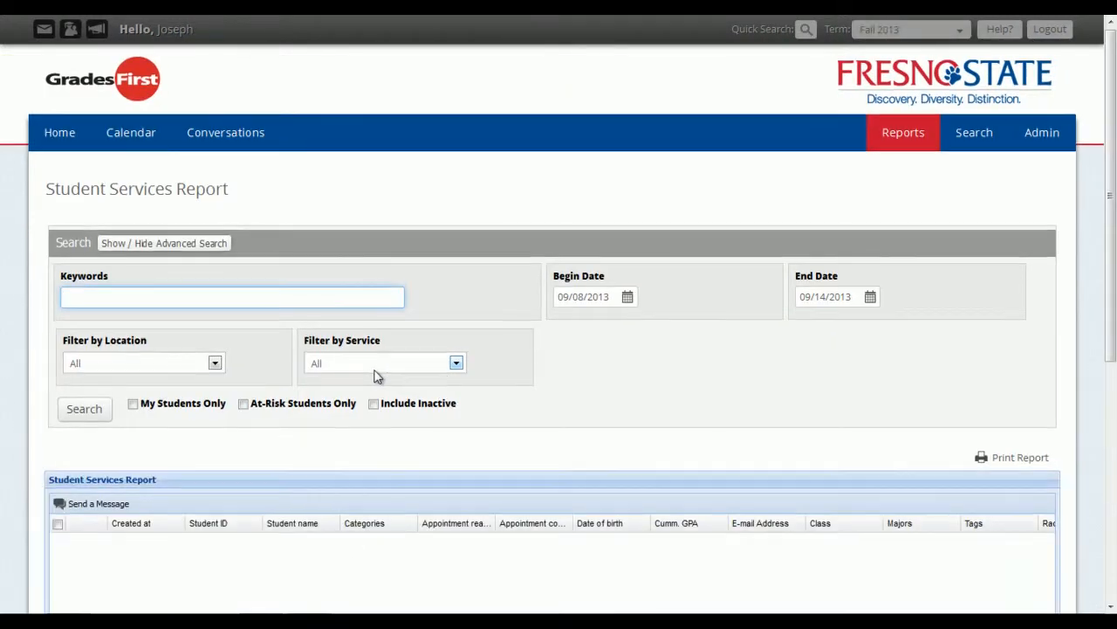
pyautogui.scroll(-1, 373, 374)
pyautogui.scroll(1, 206, 324)
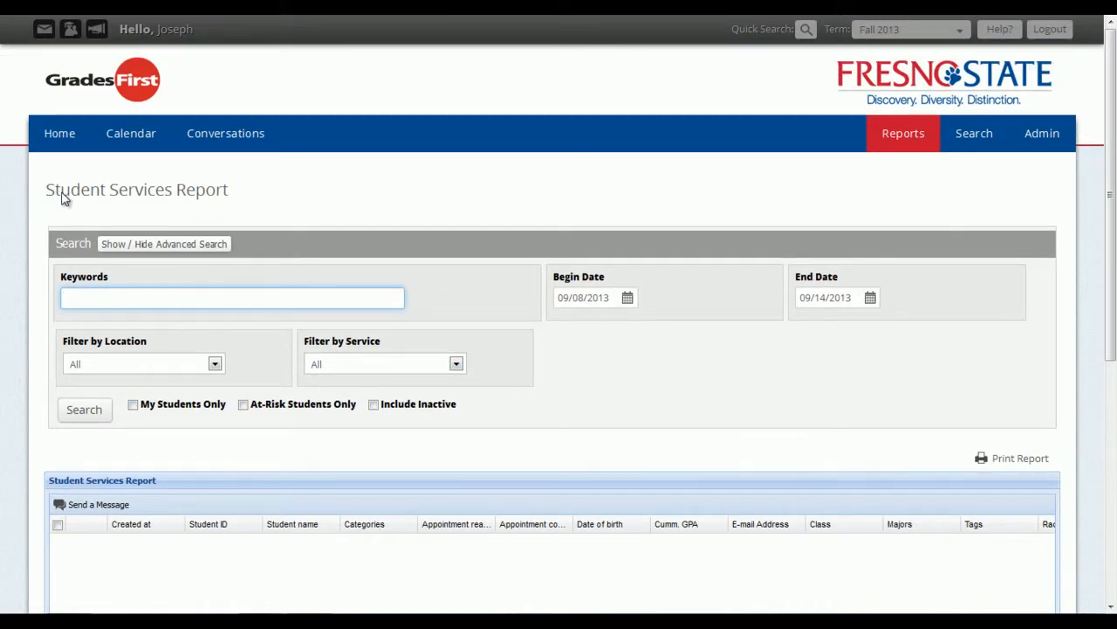
pyautogui.click(184, 246)
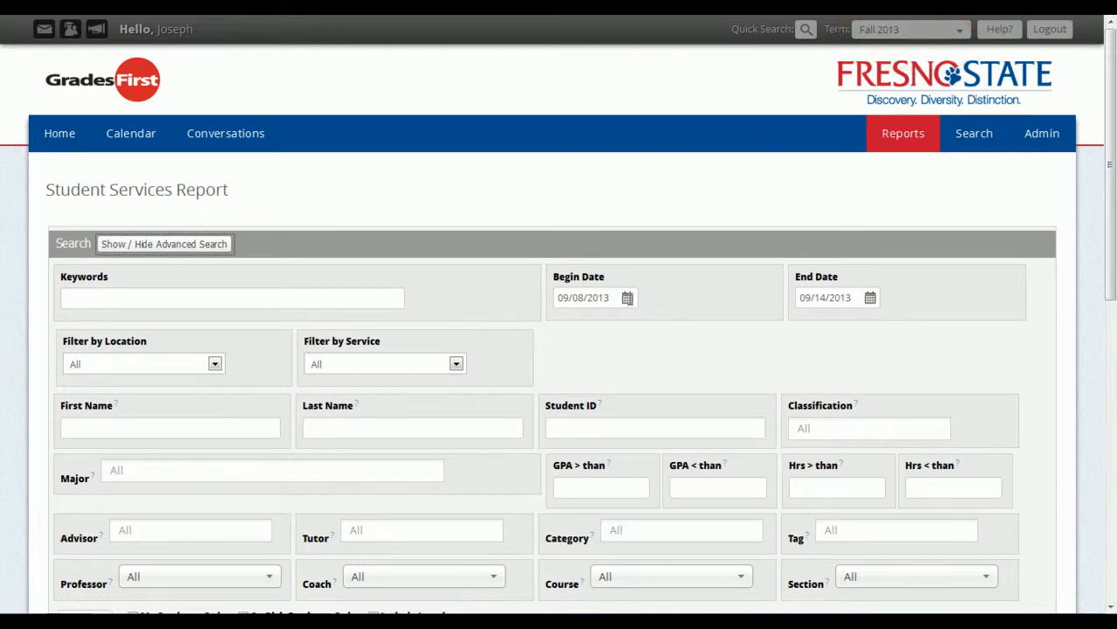
# Set the report's date range to begin 08/20/2013 and end 09/14/2013
pyautogui.click(602, 298)
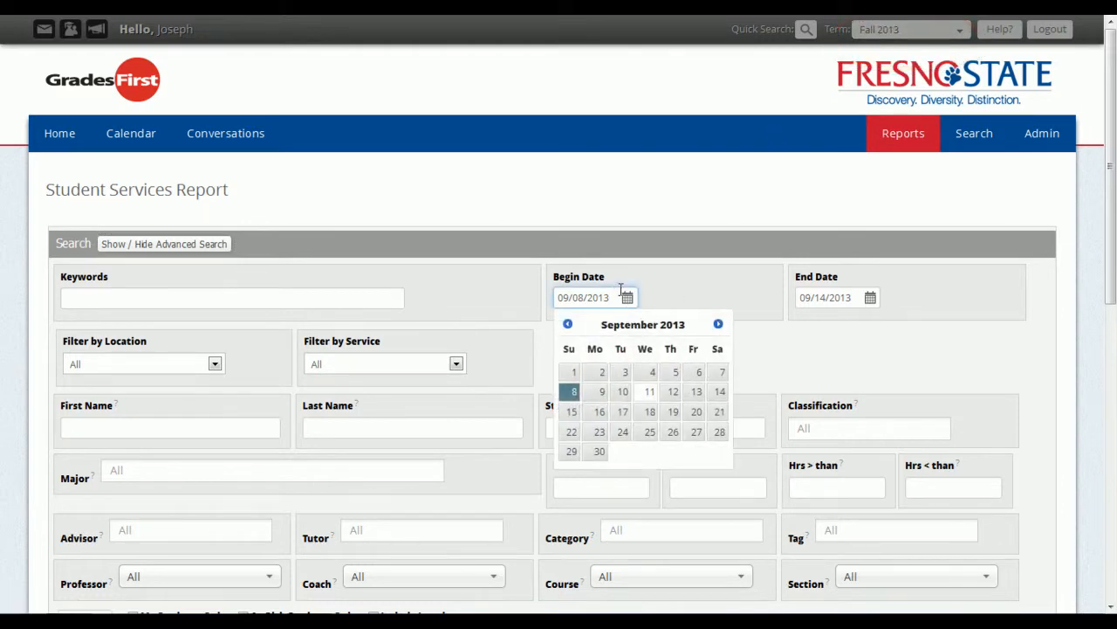
pyautogui.click(567, 325)
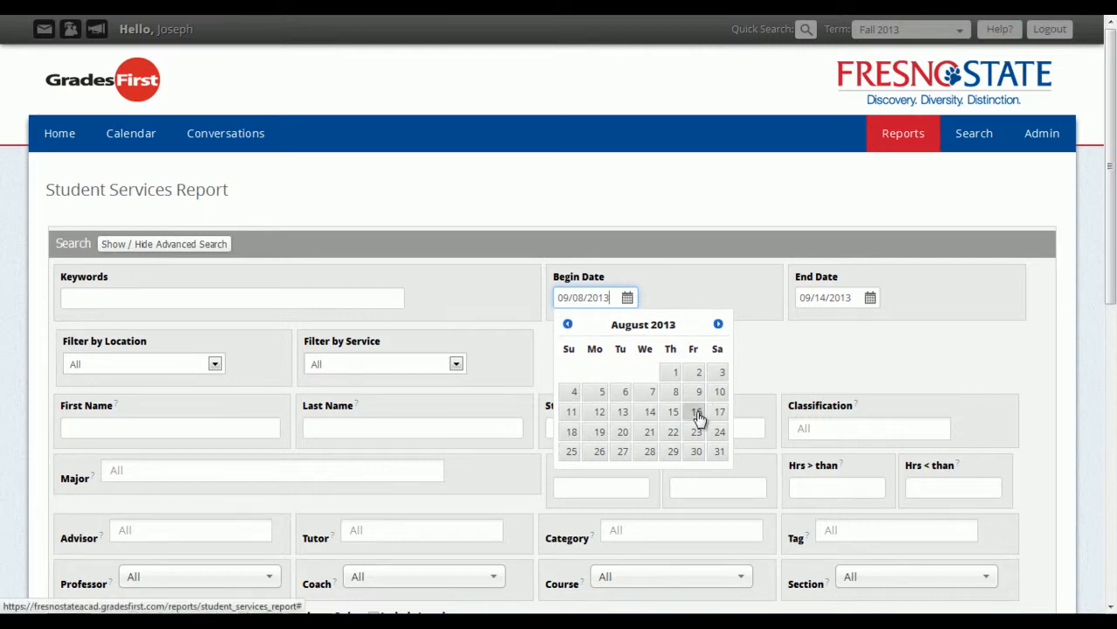
pyautogui.click(622, 431)
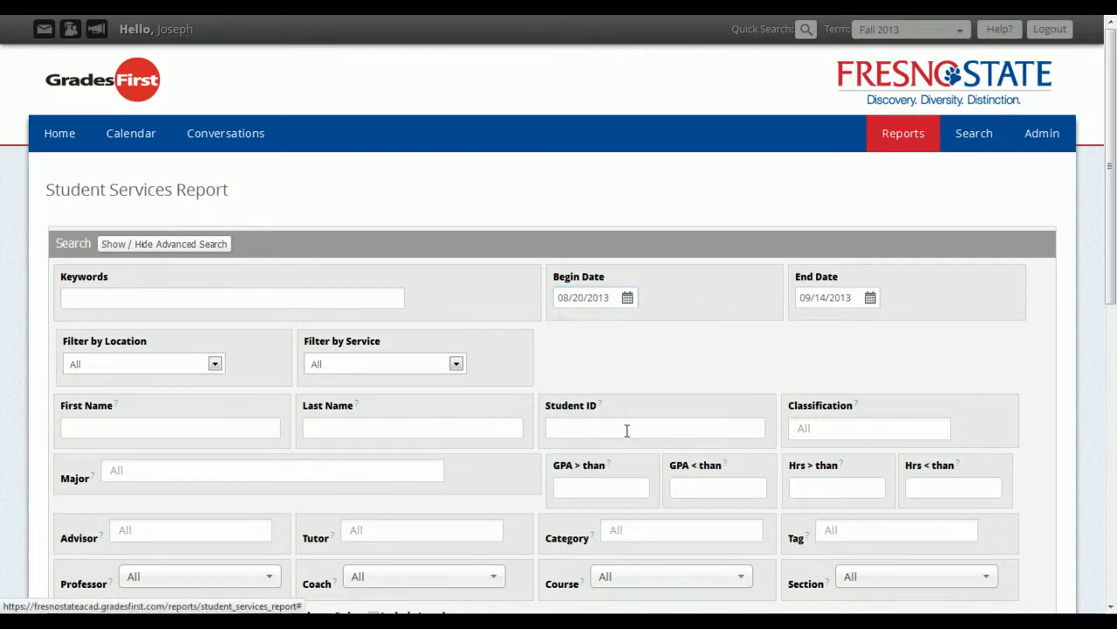
pyautogui.click(831, 297)
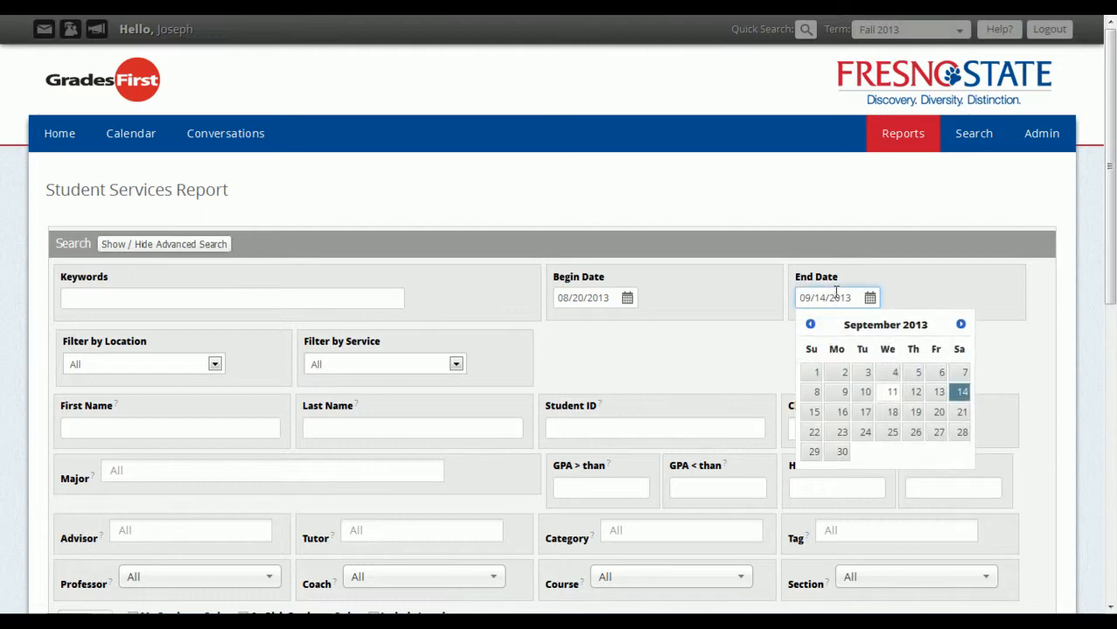
pyautogui.click(959, 393)
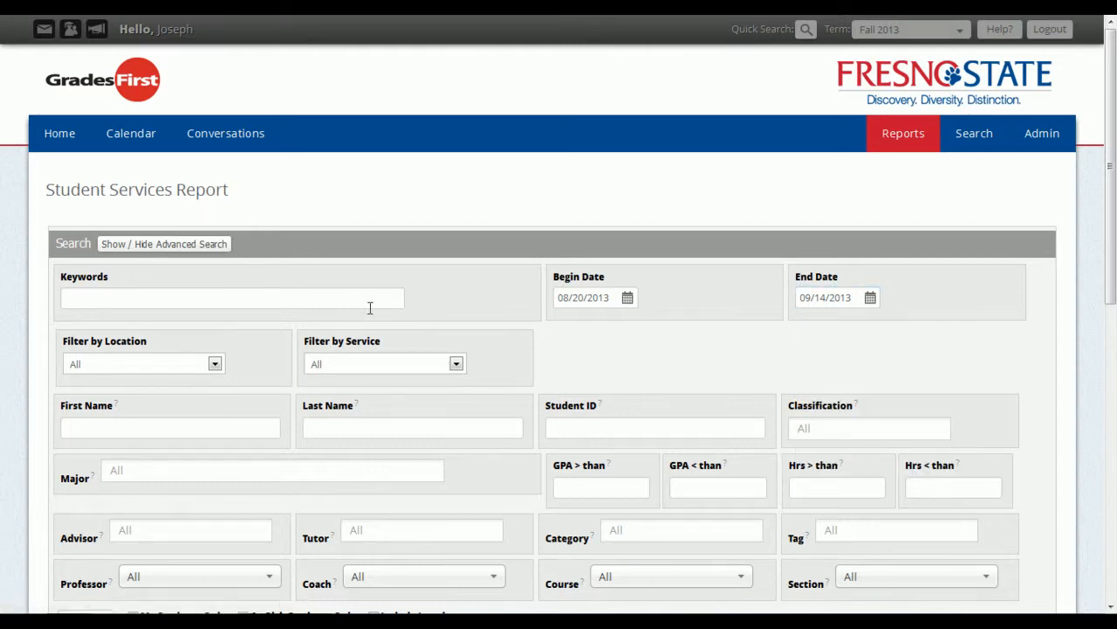
# Look through the available services and filter the report by the Academic Advising service
pyautogui.scroll(-2, 180, 317)
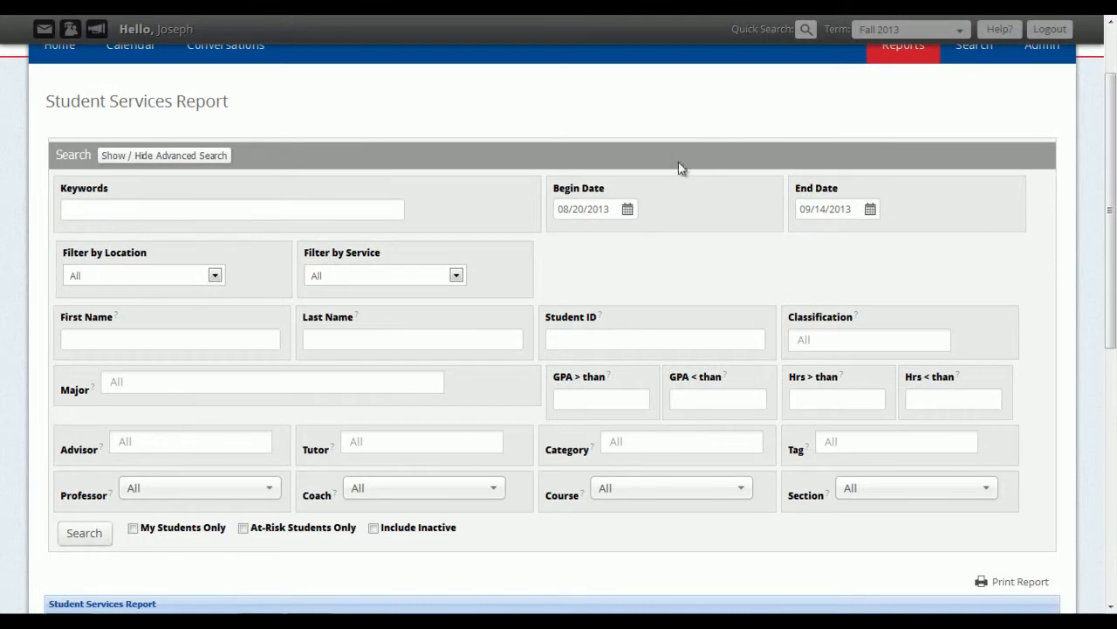
pyautogui.click(352, 280)
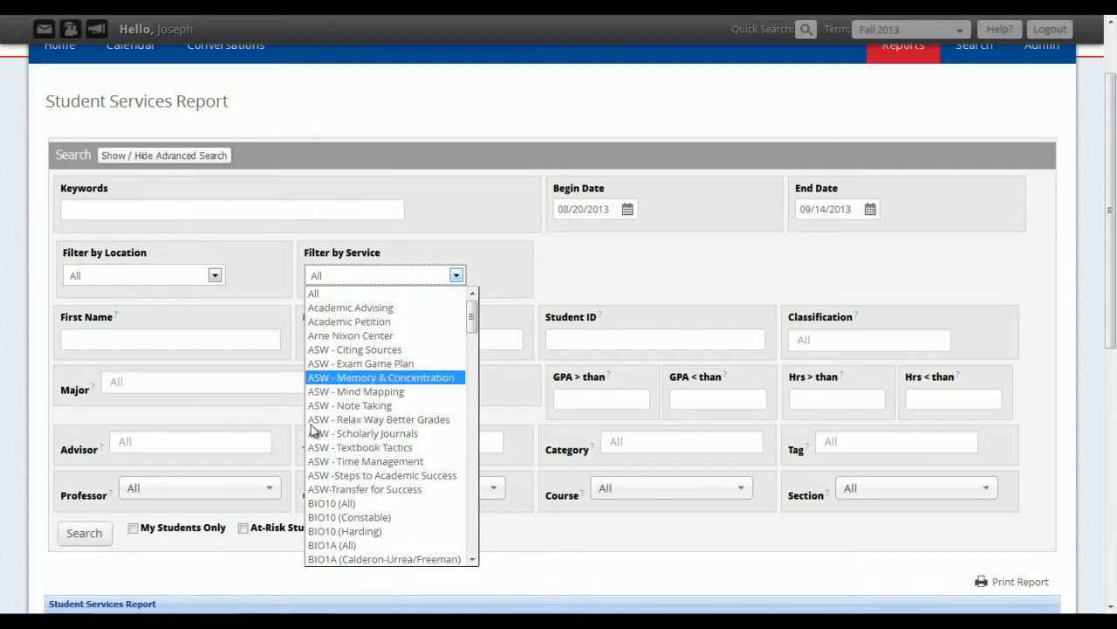
pyautogui.scroll(-5, 321, 417)
pyautogui.scroll(-4, 384, 463)
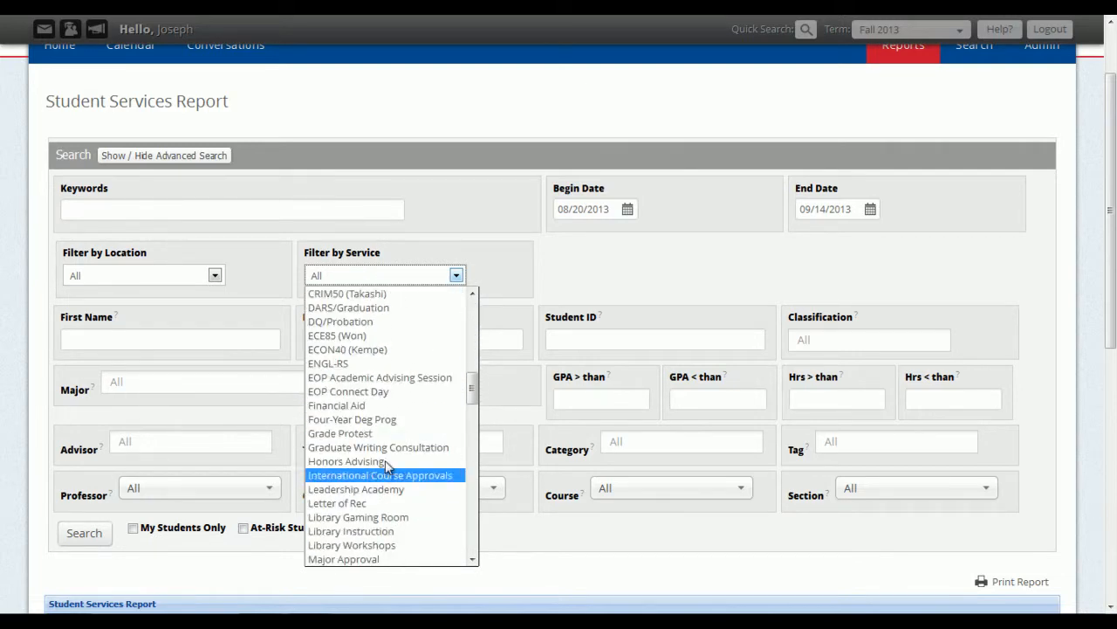
pyautogui.scroll(-12, 441, 419)
pyautogui.scroll(-11, 369, 419)
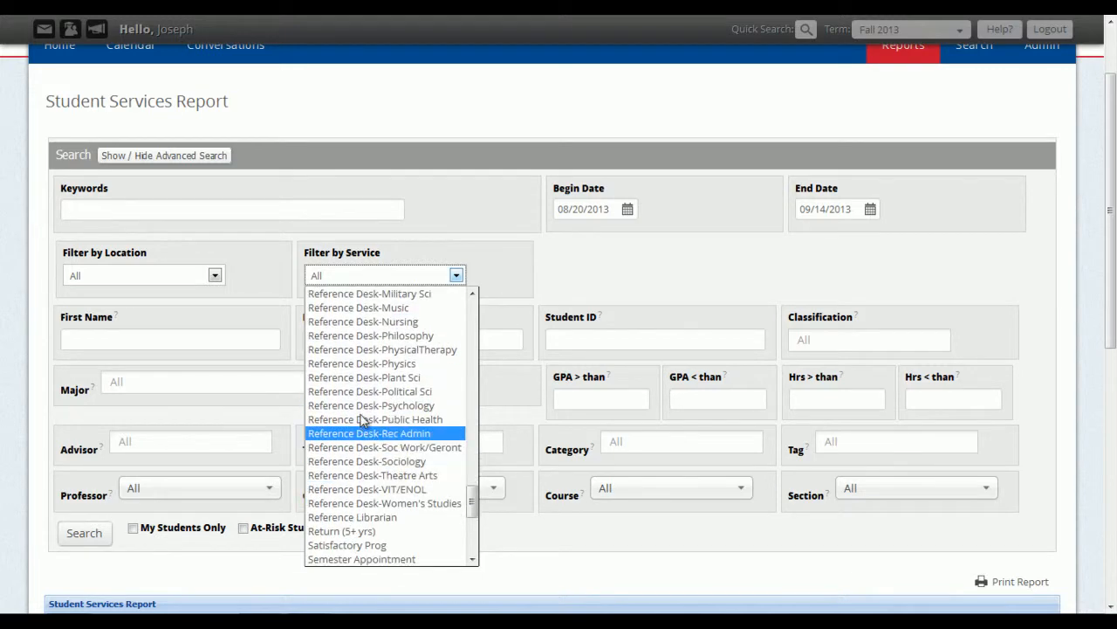
pyautogui.scroll(-1, 375, 402)
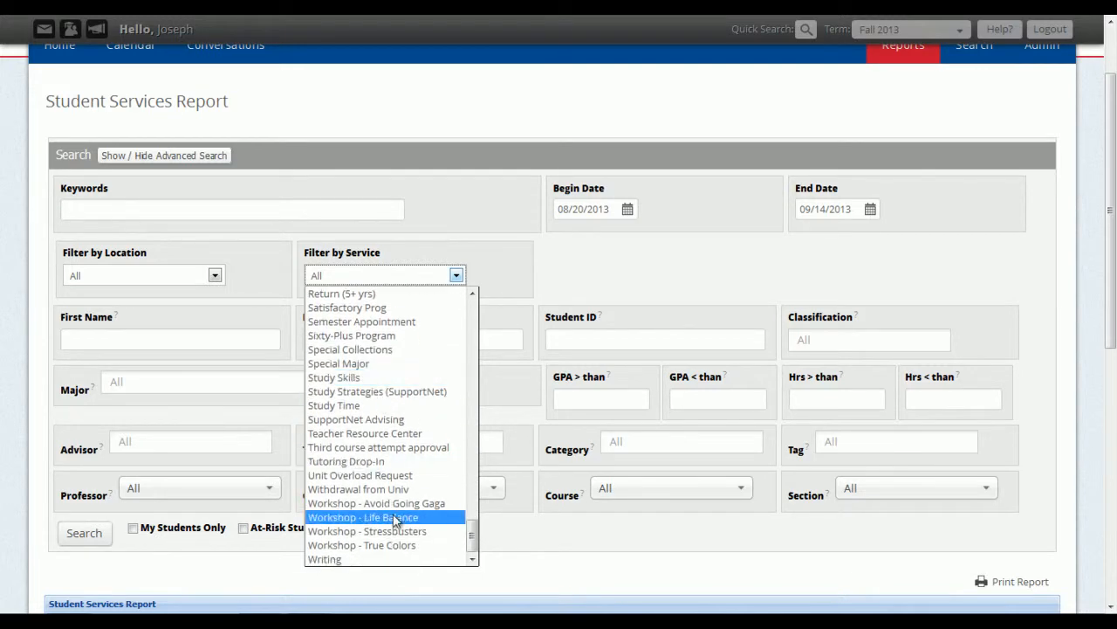
pyautogui.scroll(5, 387, 392)
pyautogui.scroll(20, 387, 392)
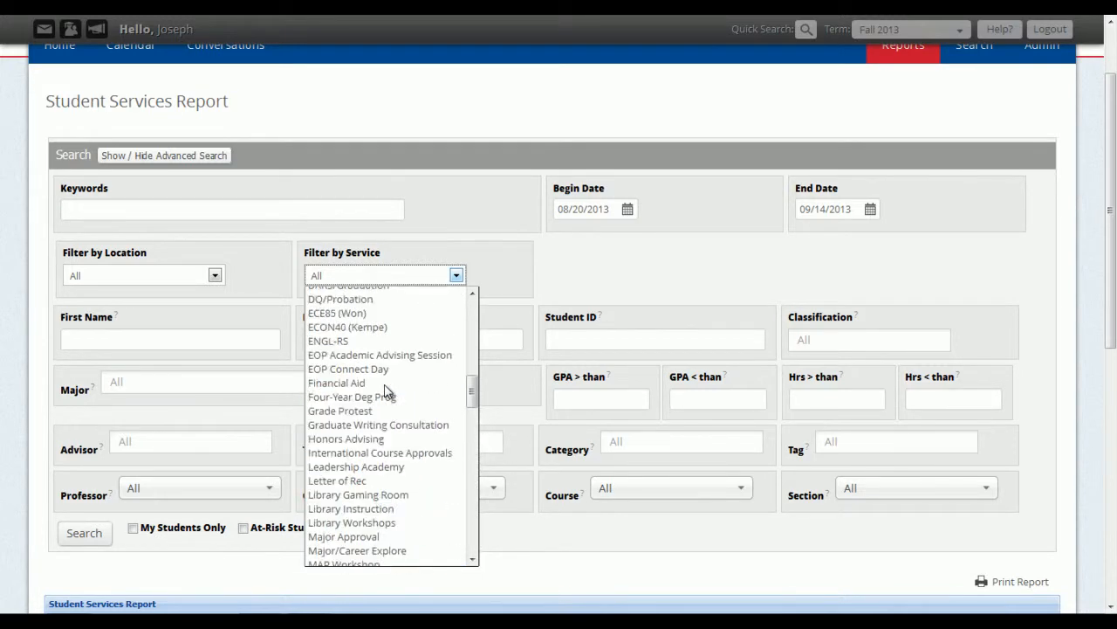
pyautogui.scroll(3, 385, 390)
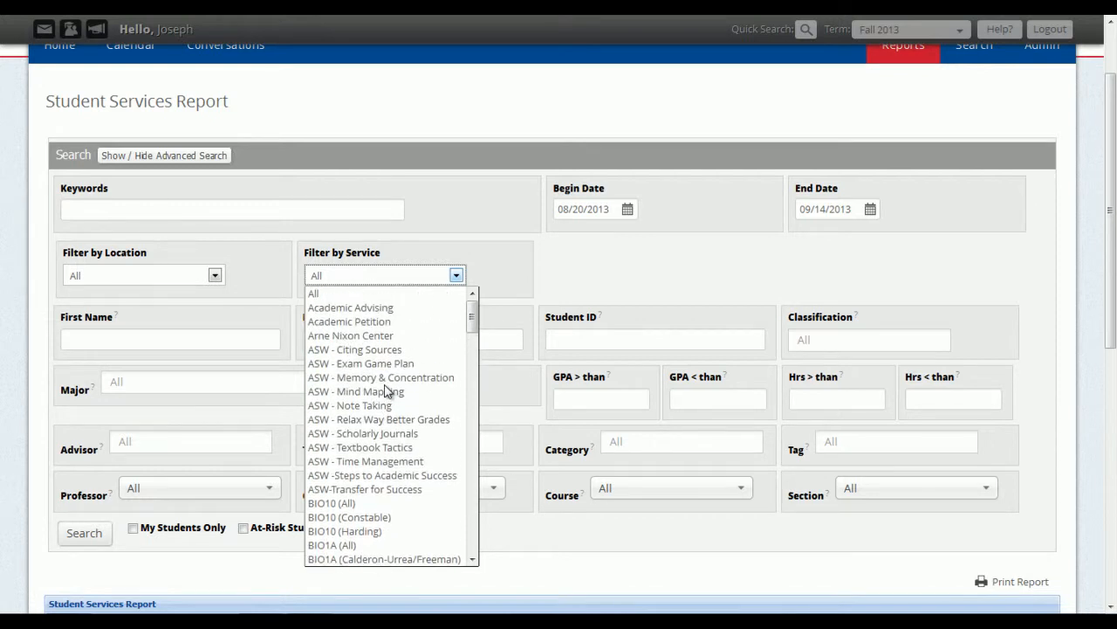
pyautogui.click(400, 312)
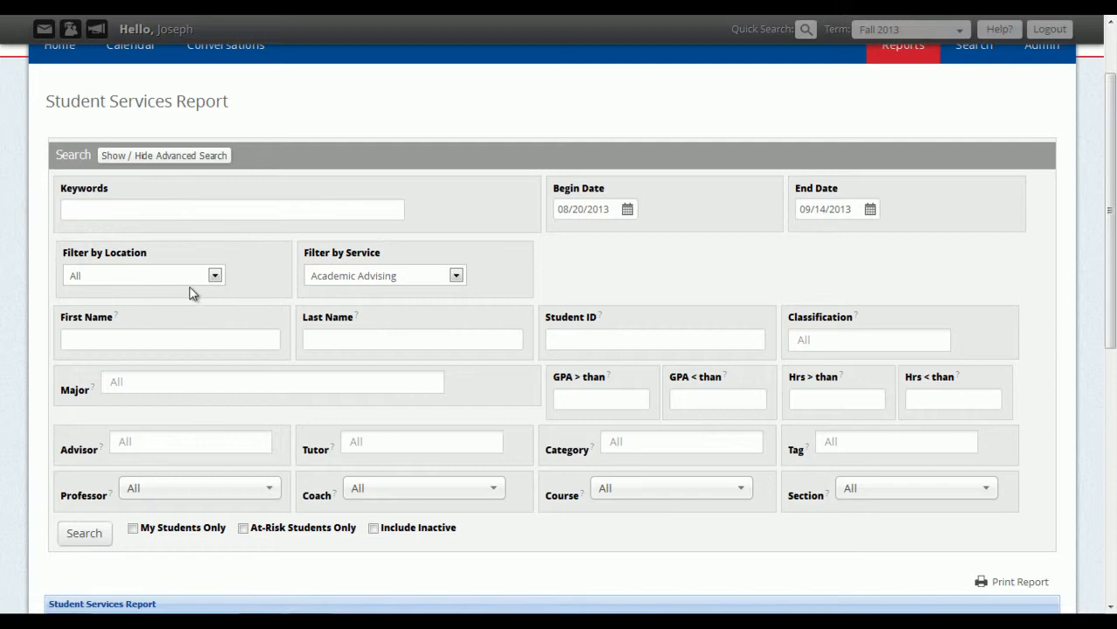
pyautogui.scroll(-2, 2, 300)
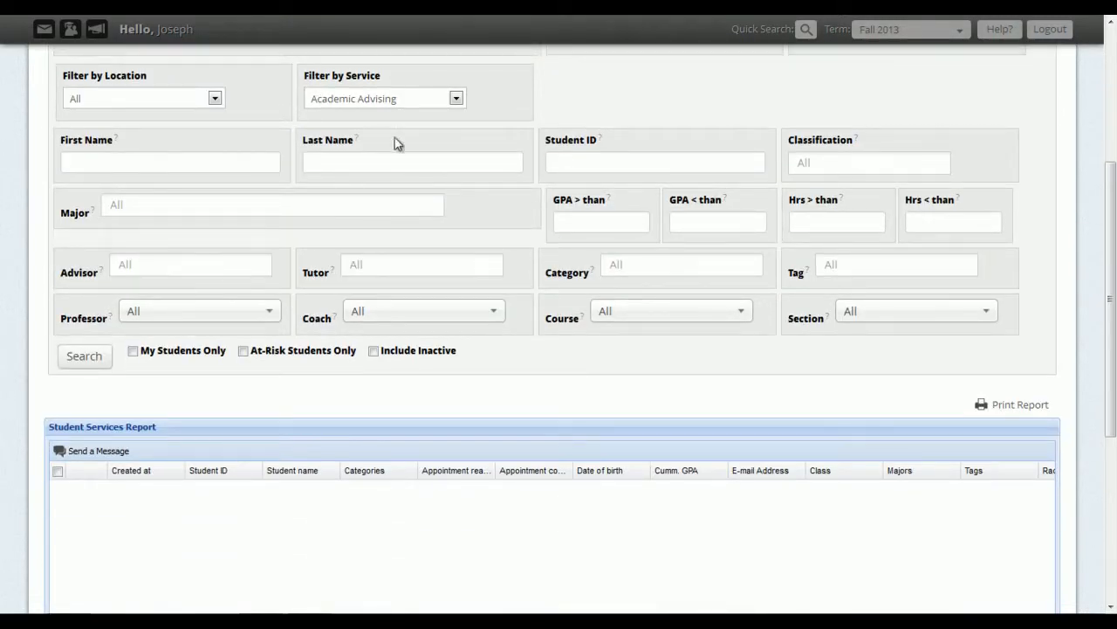
pyautogui.click(825, 157)
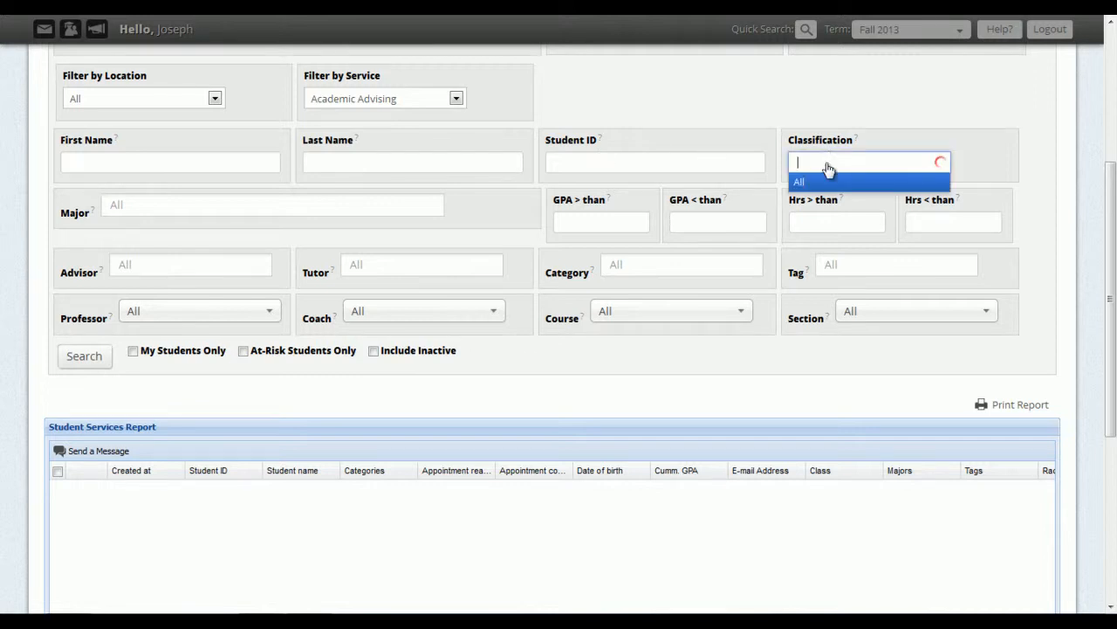
pyautogui.click(826, 241)
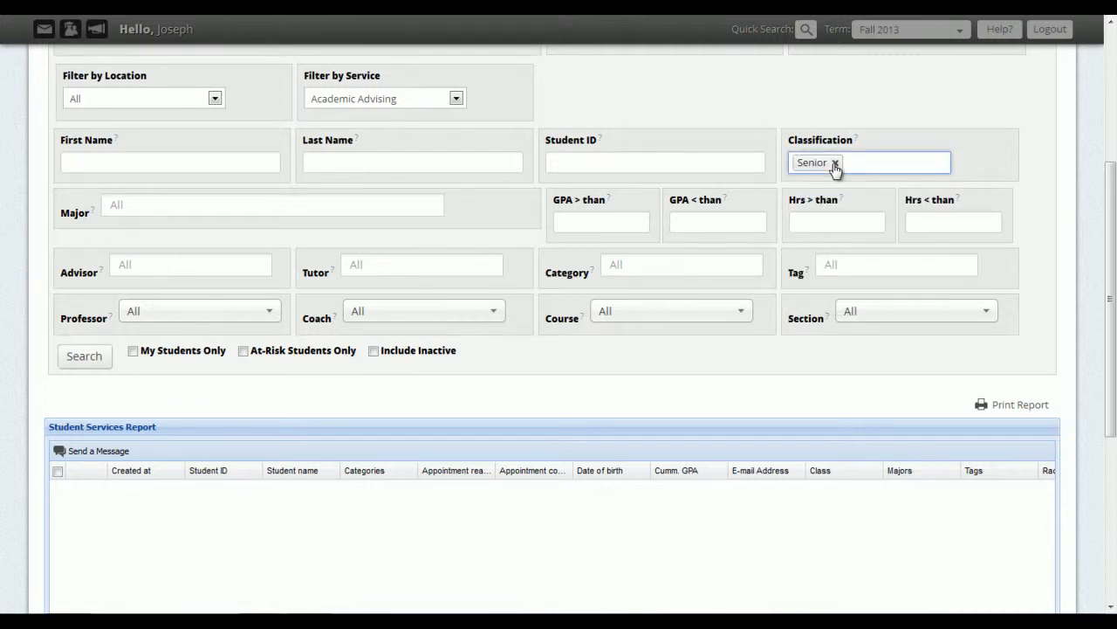
pyautogui.click(835, 163)
pyautogui.click(639, 220)
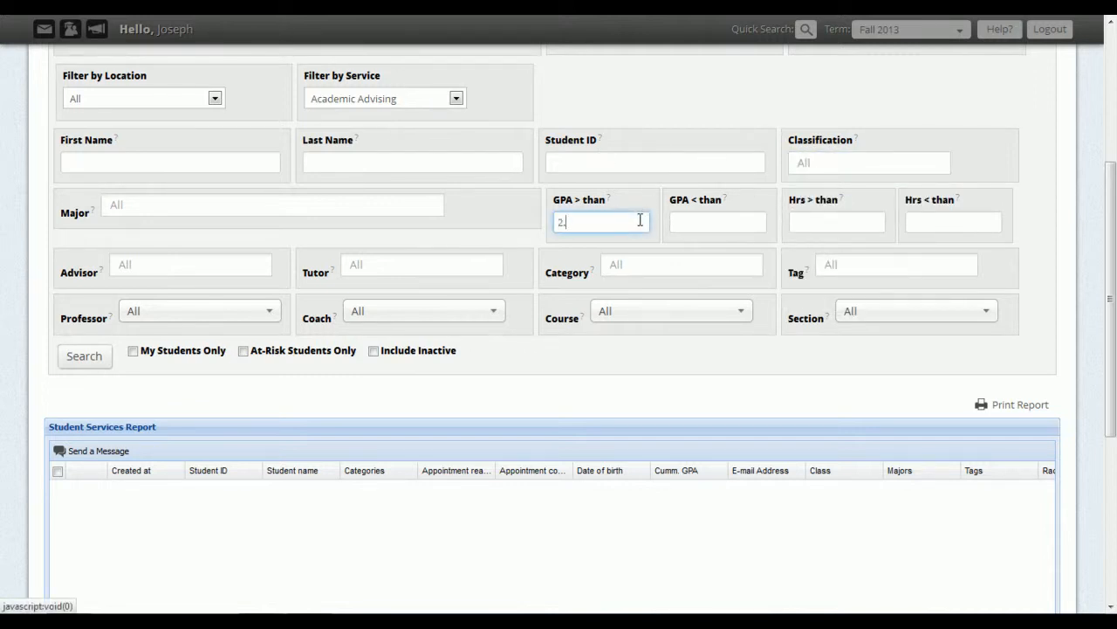
pyautogui.moveTo(640, 220); pyautogui.dragTo(509, 222)
pyautogui.press('BackSpace')
pyautogui.click(180, 262)
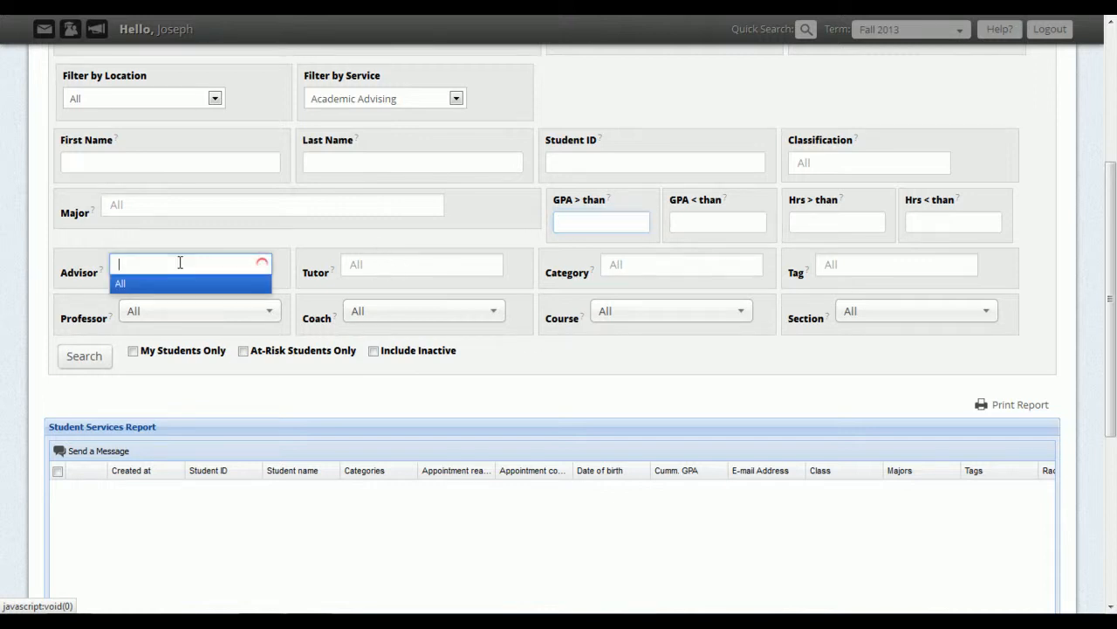
pyautogui.click(312, 251)
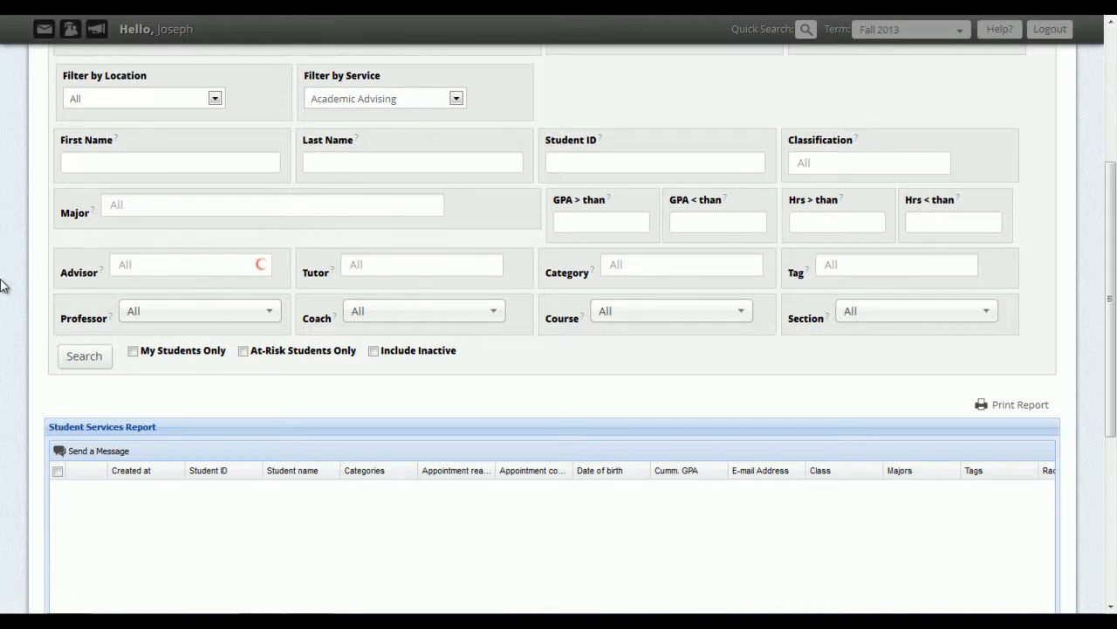
# Limit the report to students with the Freshman classification
pyautogui.scroll(1, 3, 285)
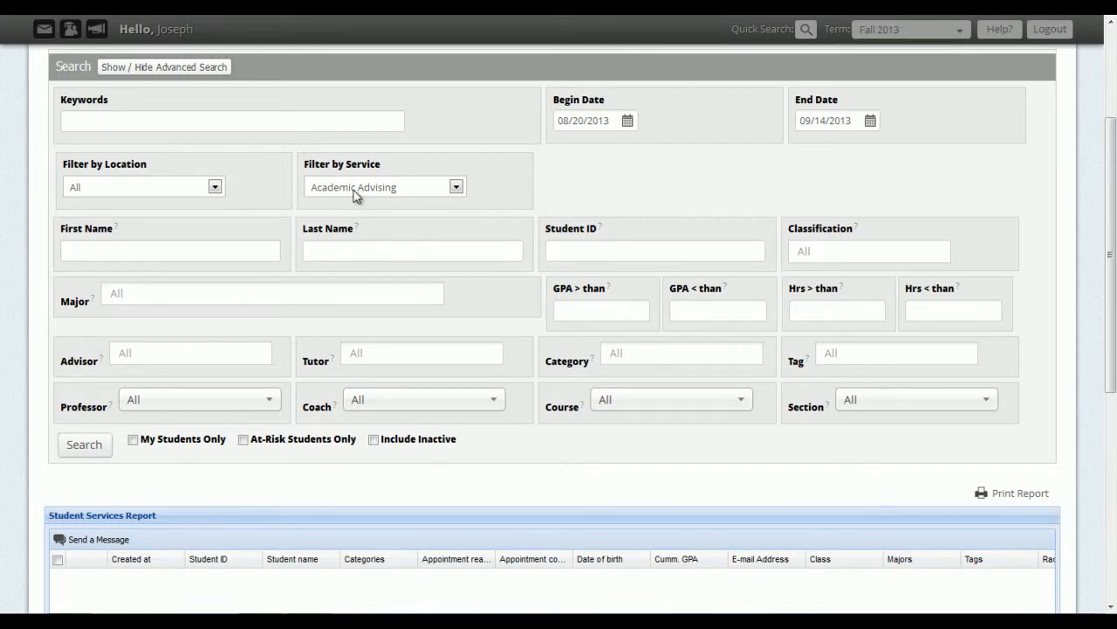
pyautogui.click(806, 253)
pyautogui.click(804, 267)
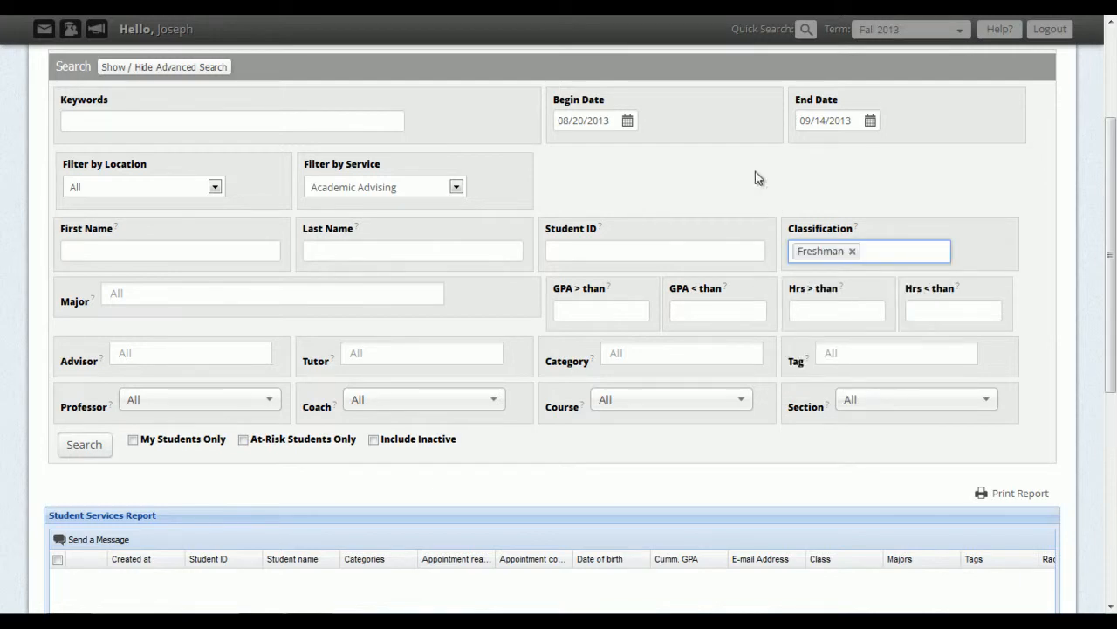
# Run the search to build the Student Services report and select all the listed students
pyautogui.scroll(-2, 15, 305)
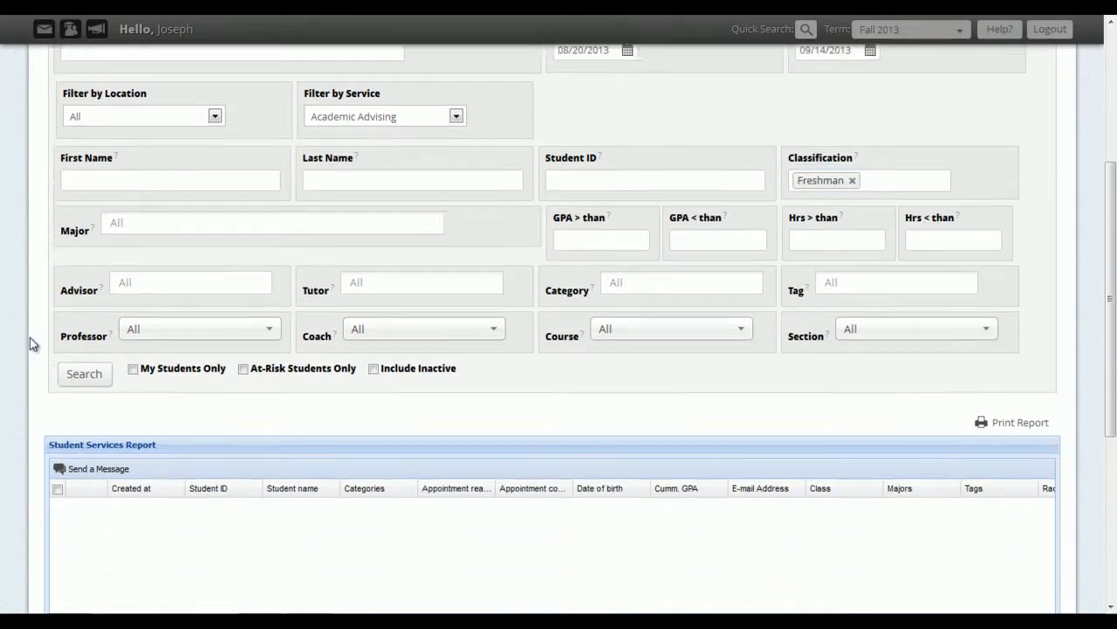
pyautogui.click(74, 363)
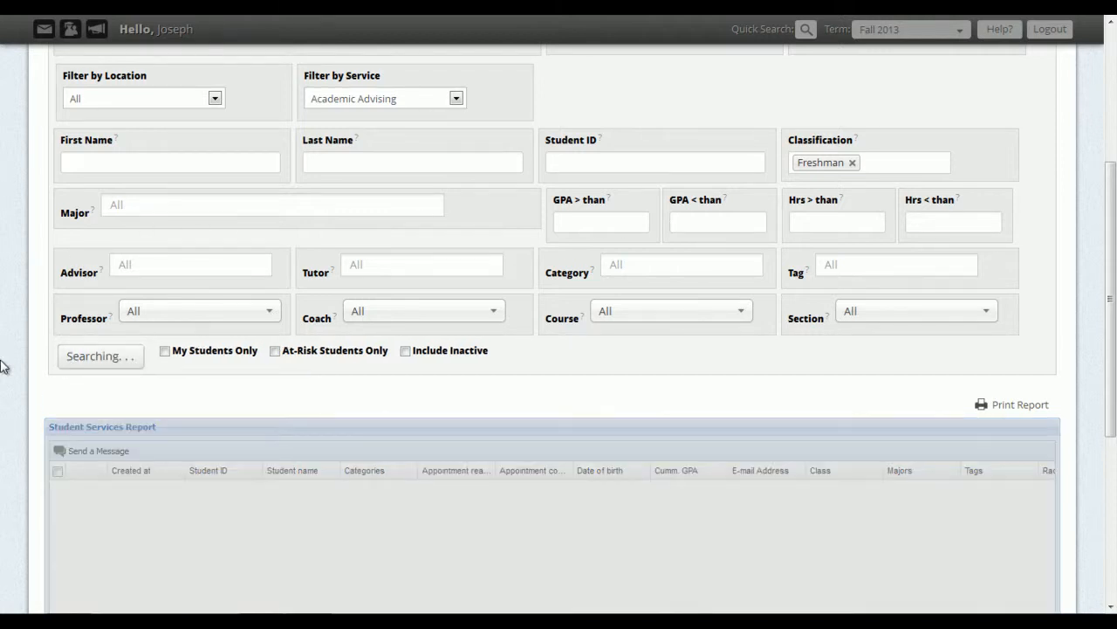
pyautogui.scroll(-3, 425, 436)
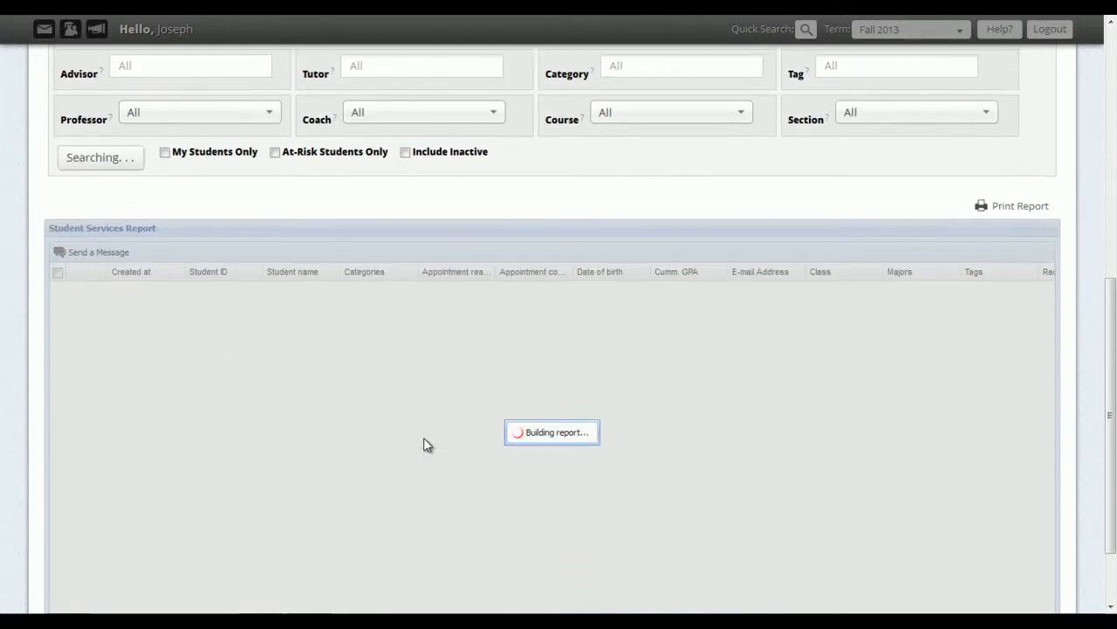
pyautogui.scroll(-1, 424, 438)
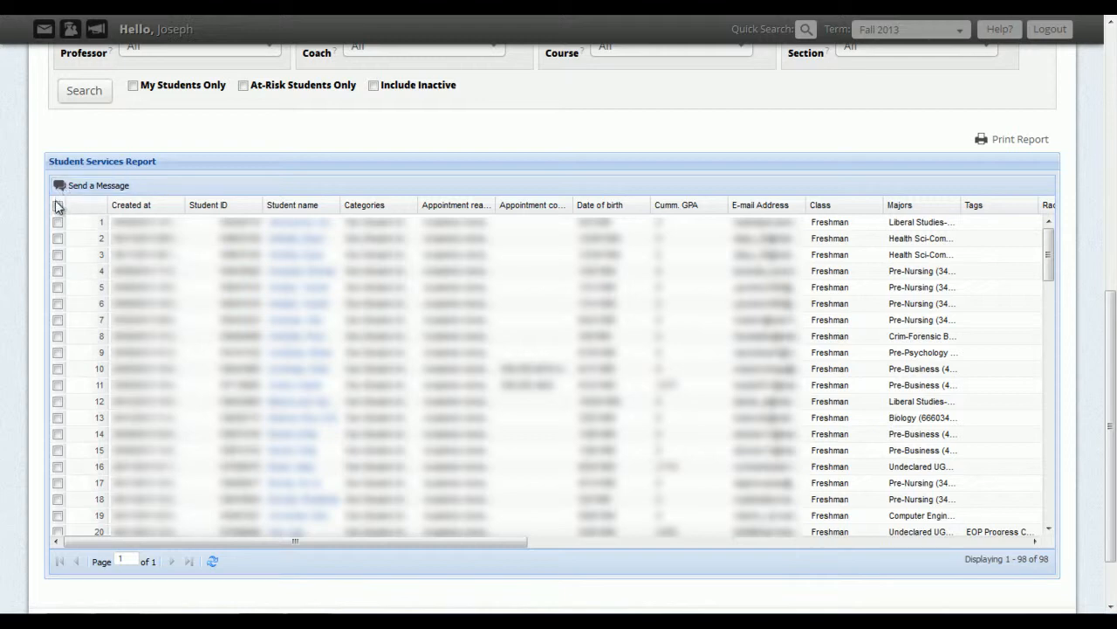
pyautogui.click(57, 208)
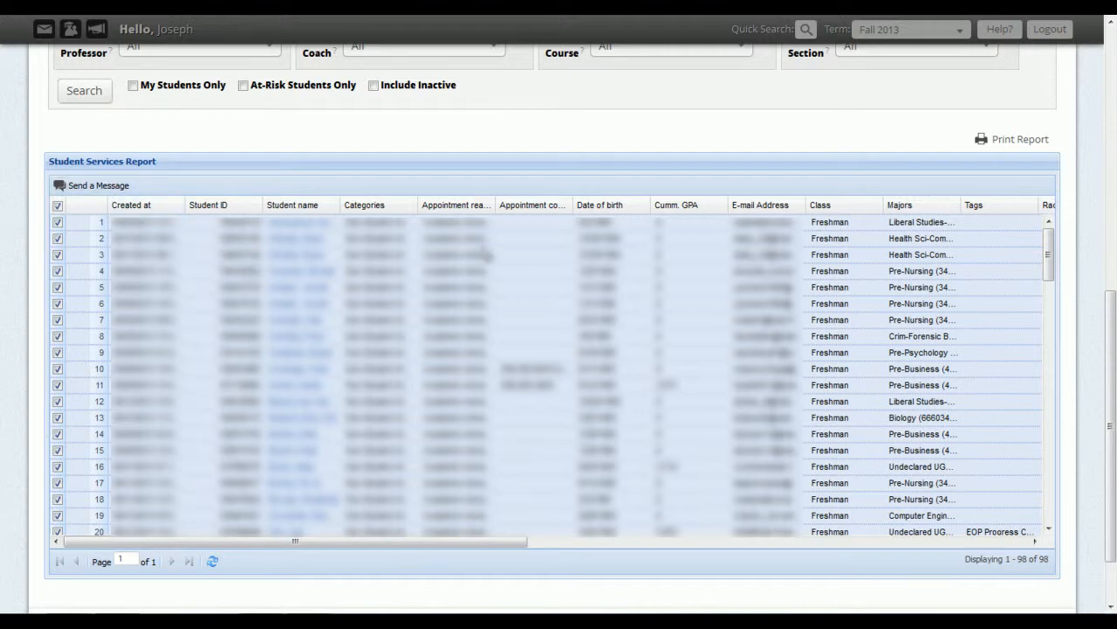
# Start an e-mail to the selected students with the subject "Testing Follow Up" and cancel it without sending
pyautogui.click(79, 186)
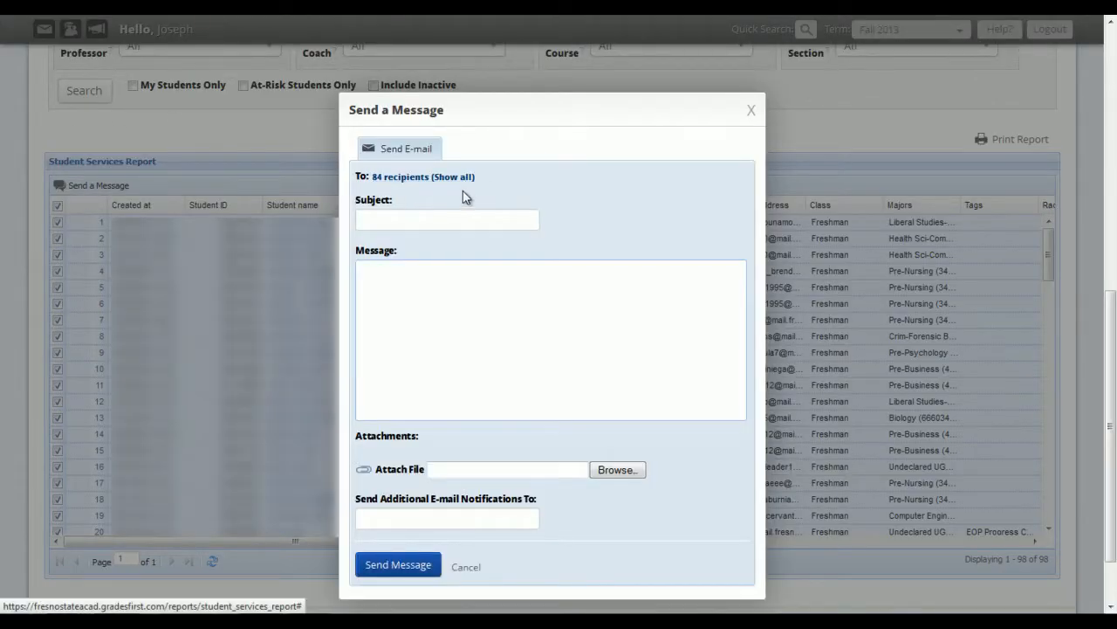
pyautogui.click(463, 222)
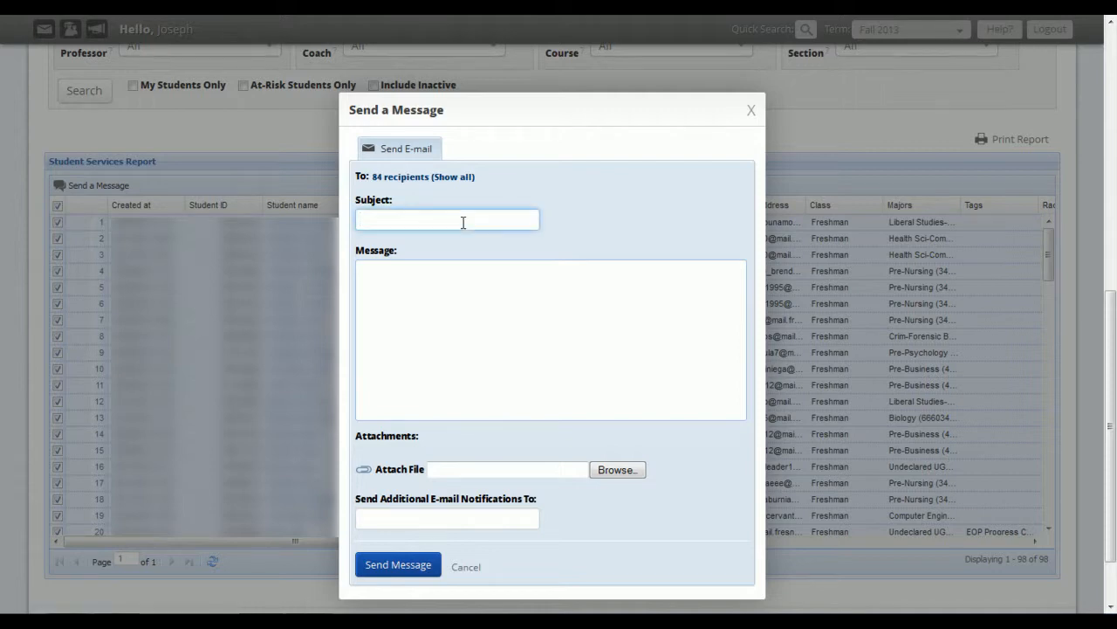
pyautogui.write('Testing Follow Up')
pyautogui.press('Tab')
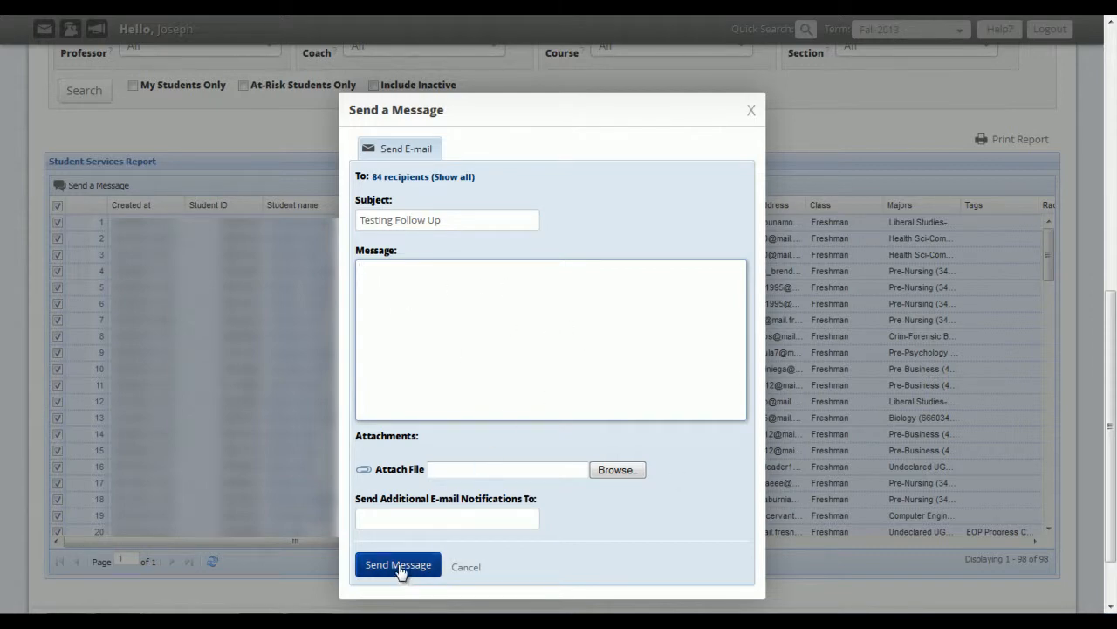
pyautogui.click(465, 568)
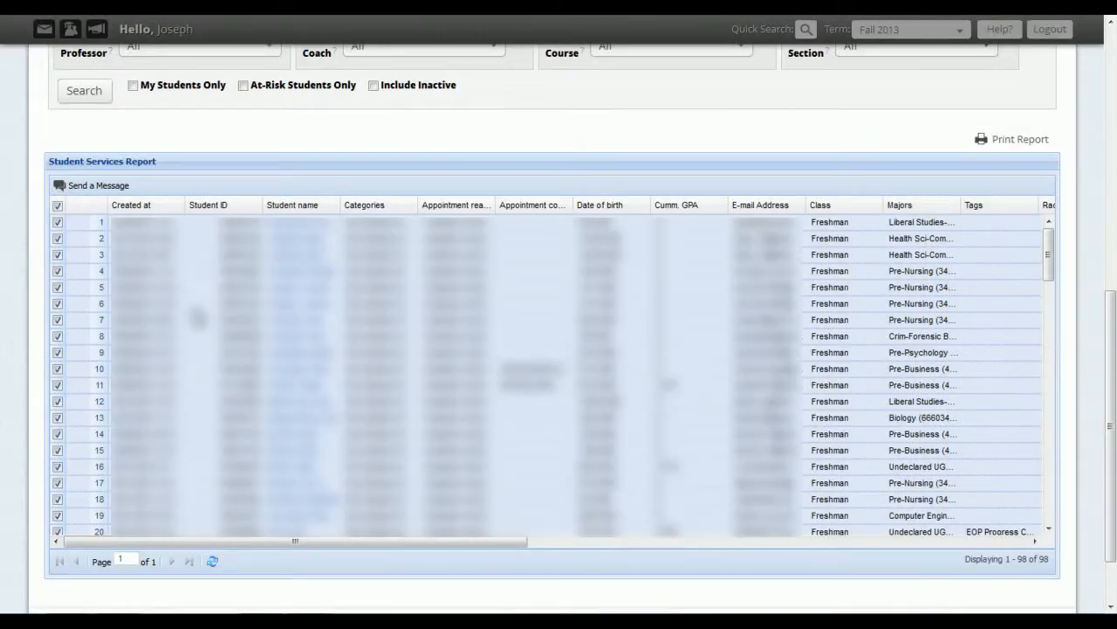
# Deselect all the students in the report and look at which columns can be shown or hidden
pyautogui.click(57, 206)
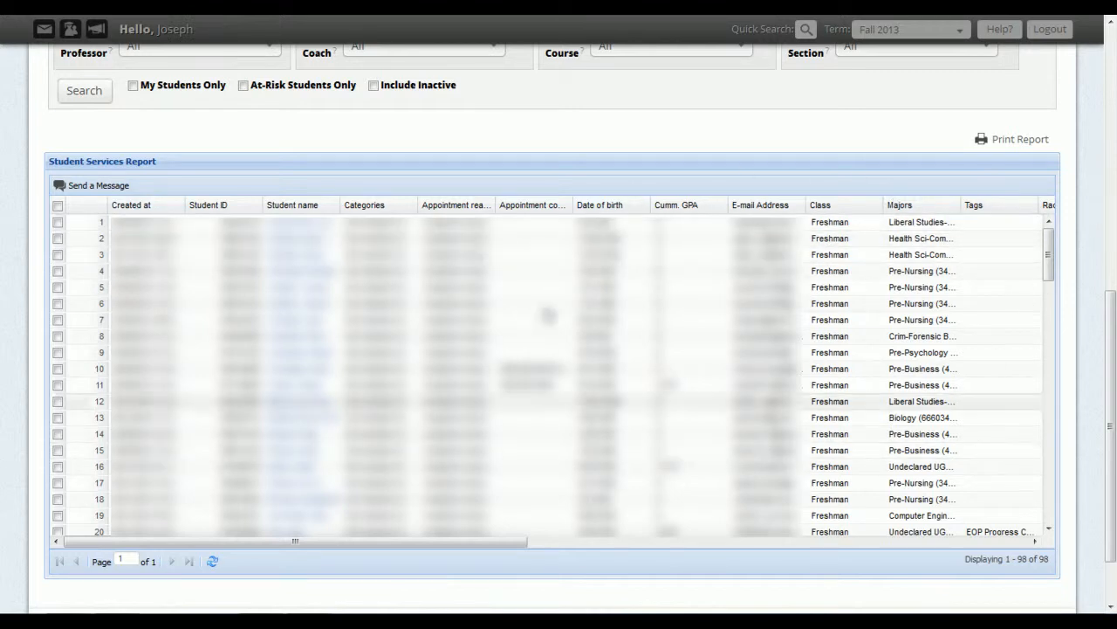
pyautogui.click(178, 208)
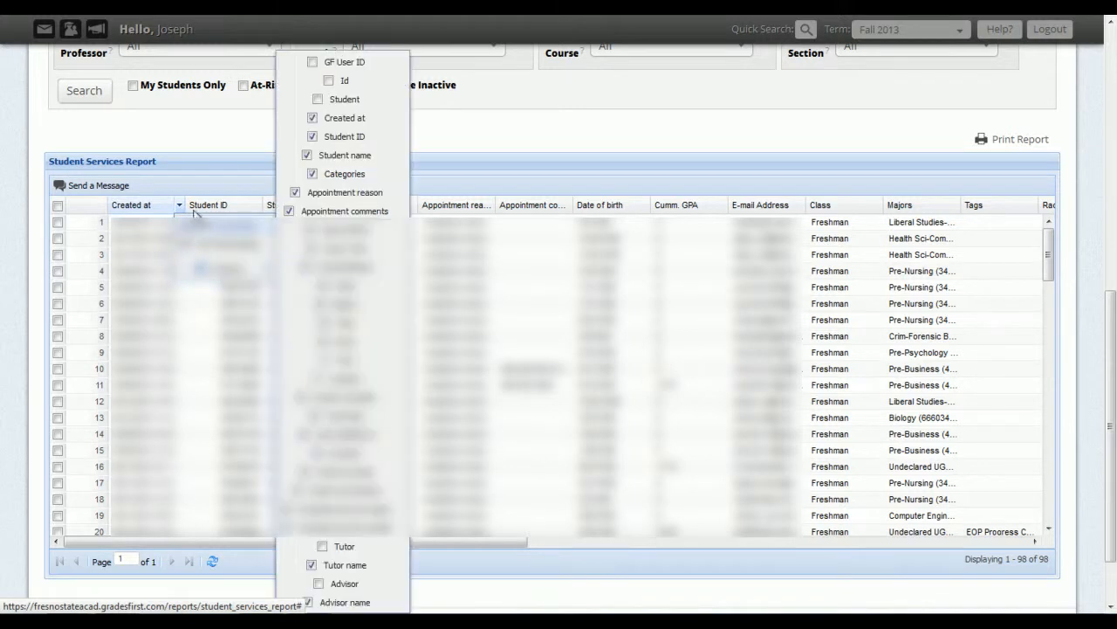
pyautogui.click(178, 208)
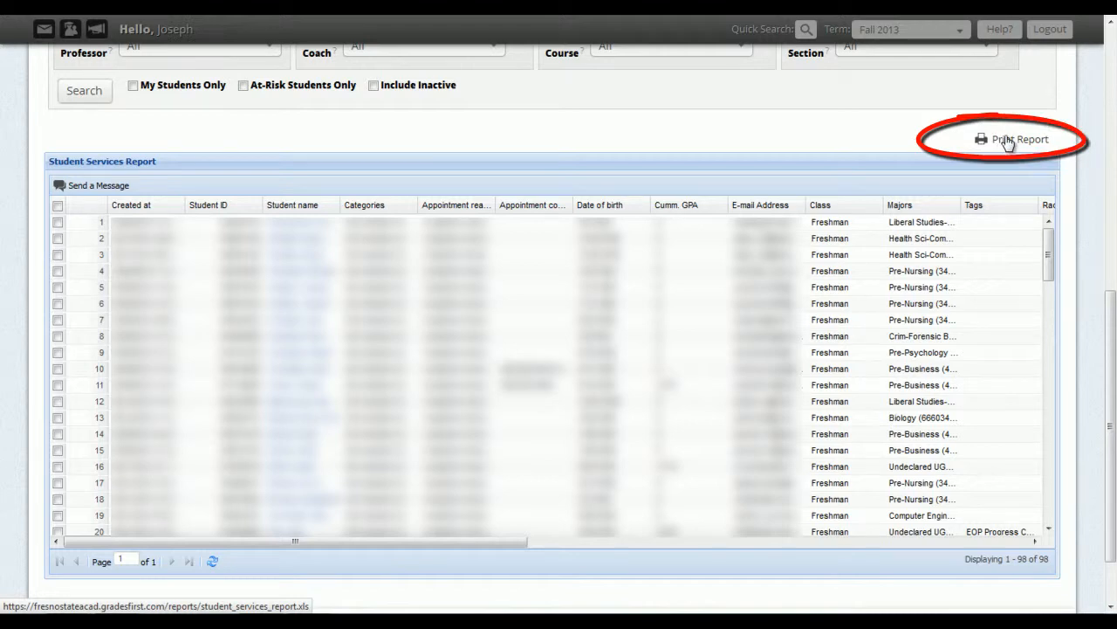
# Export the Student Services report as an Excel spreadsheet, open the file and look across its columns
pyautogui.click(1006, 141)
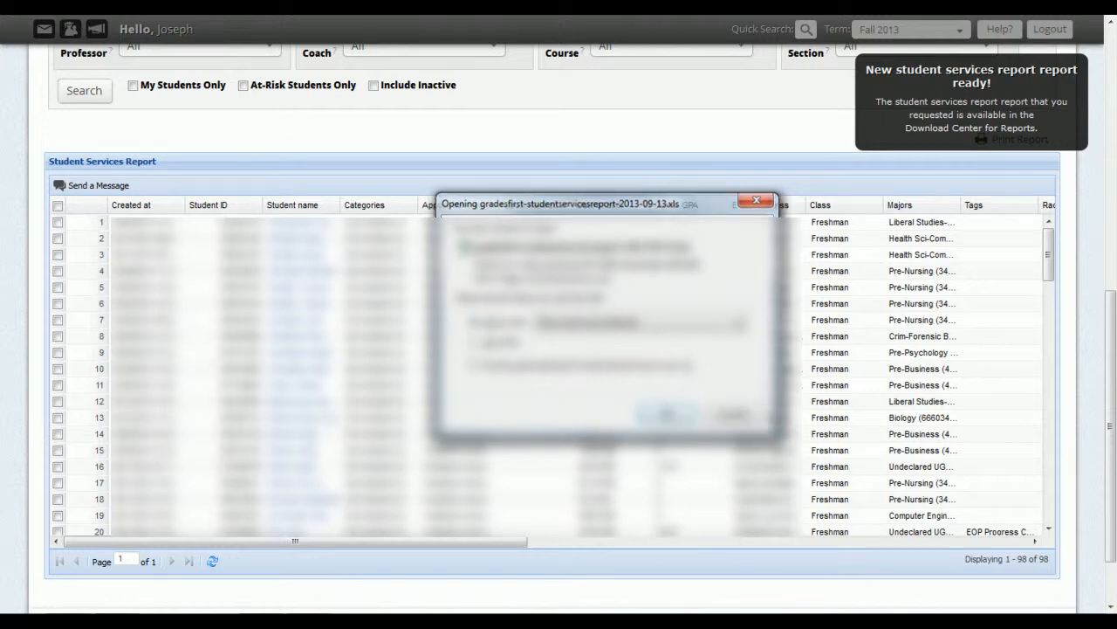
pyautogui.press('Return')
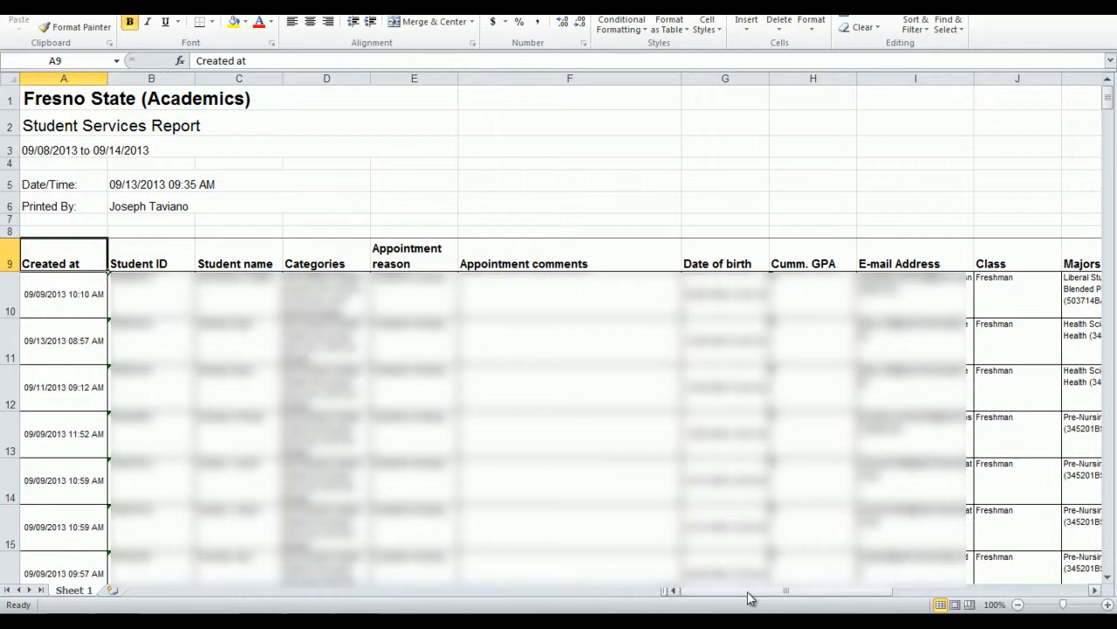
pyautogui.moveTo(749, 591); pyautogui.dragTo(719, 601)
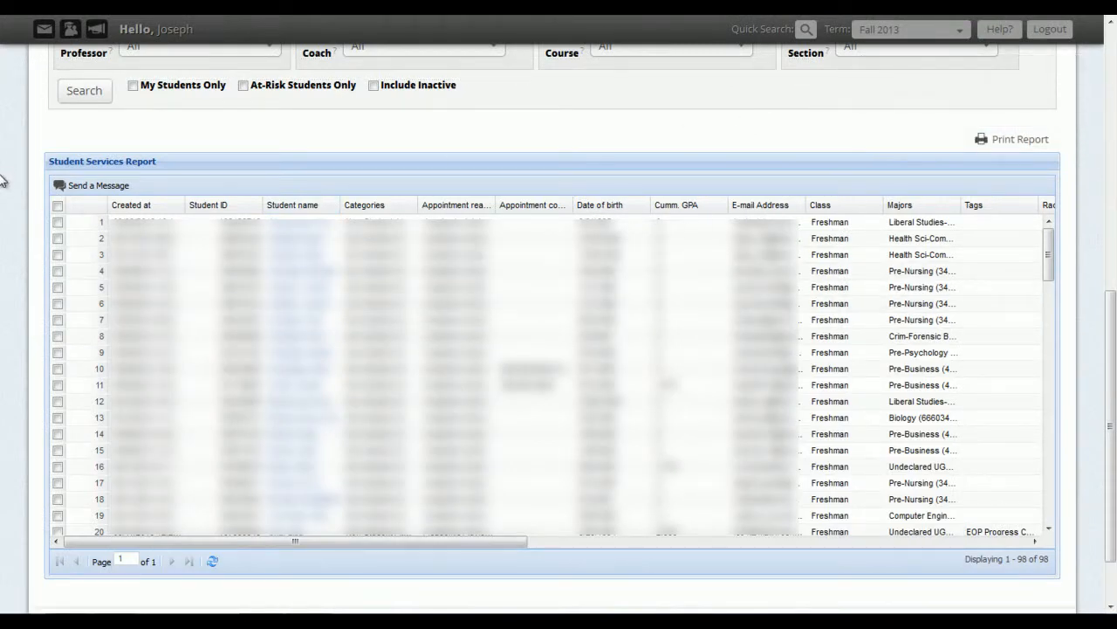
# Return to the report's search filters and look through the available locations, keeping the location filter at All
pyautogui.scroll(10, 290, 299)
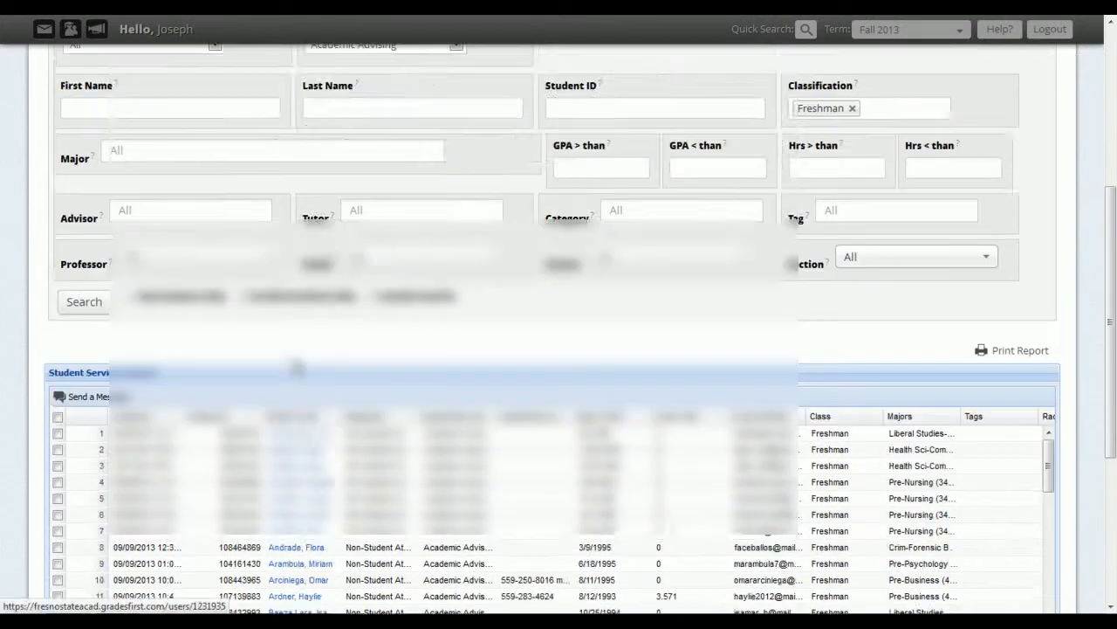
pyautogui.scroll(-2, 119, 249)
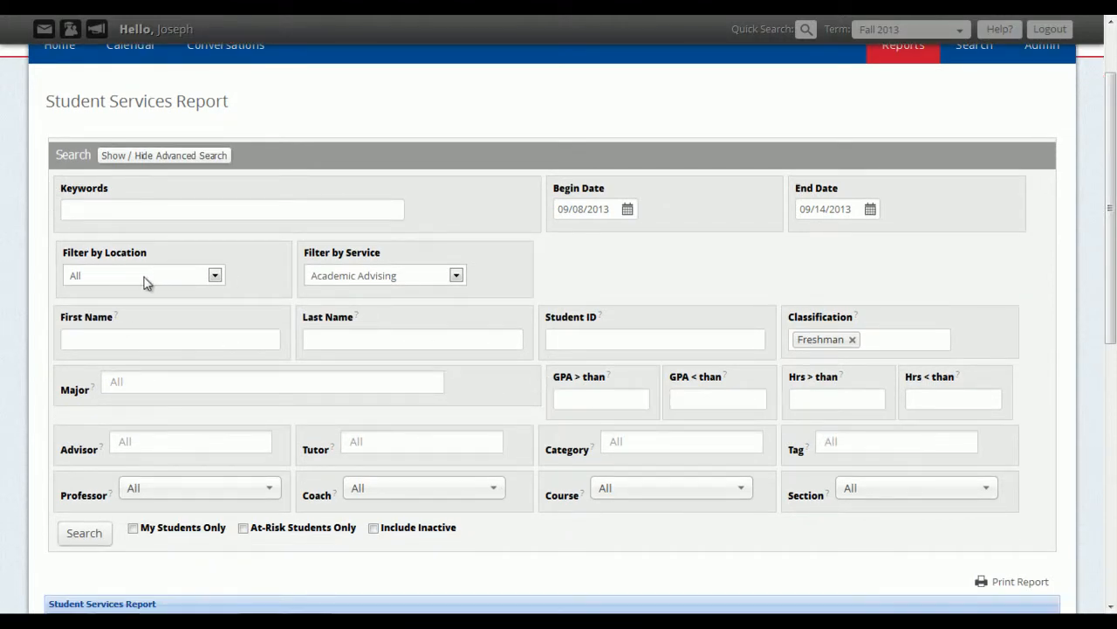
pyautogui.click(149, 277)
pyautogui.click(149, 279)
pyautogui.click(150, 281)
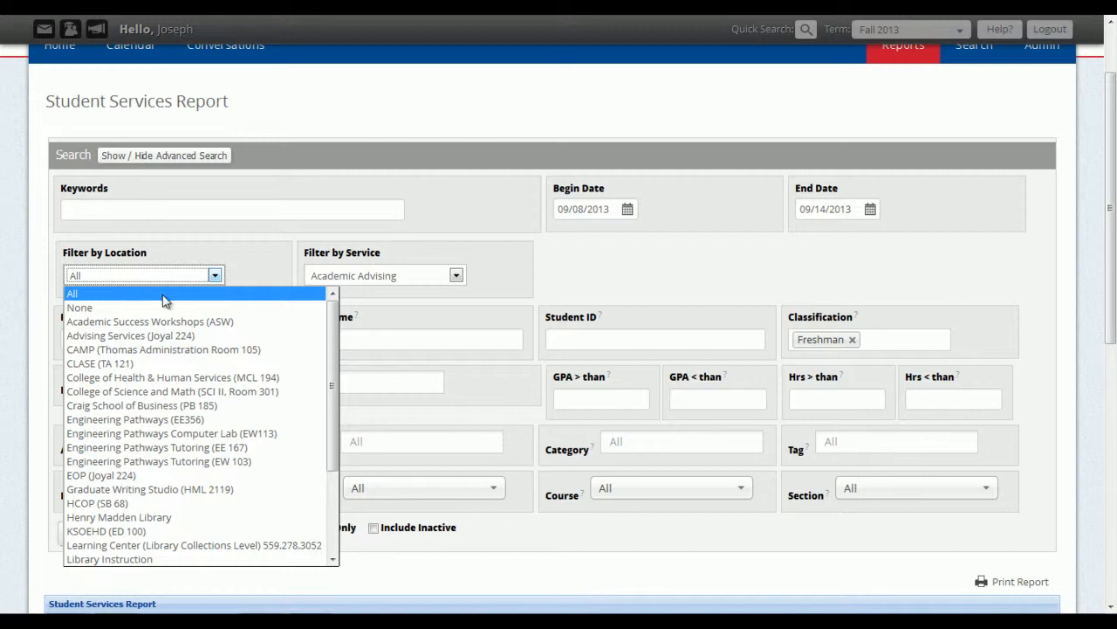
pyautogui.click(176, 278)
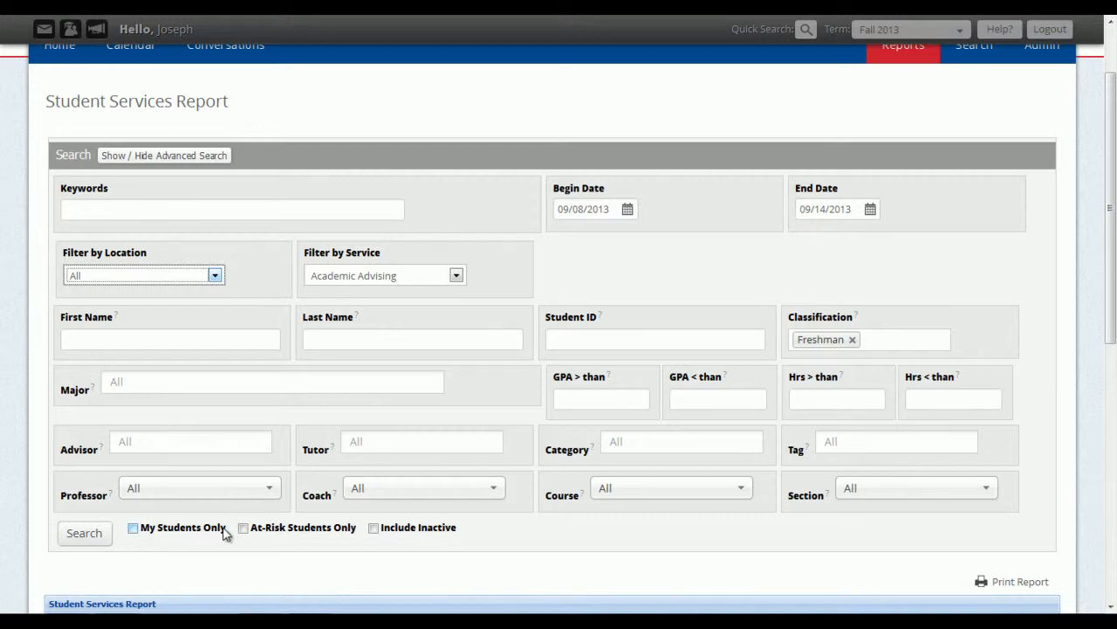
pyautogui.click(133, 529)
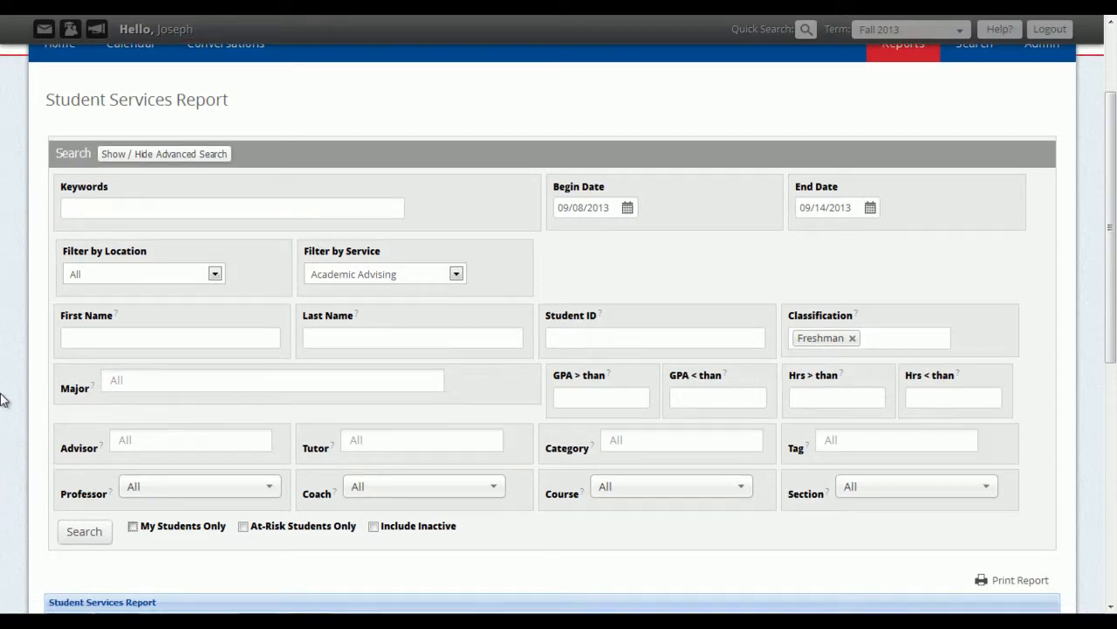
pyautogui.scroll(-1, 3, 398)
pyautogui.scroll(1, 2, 399)
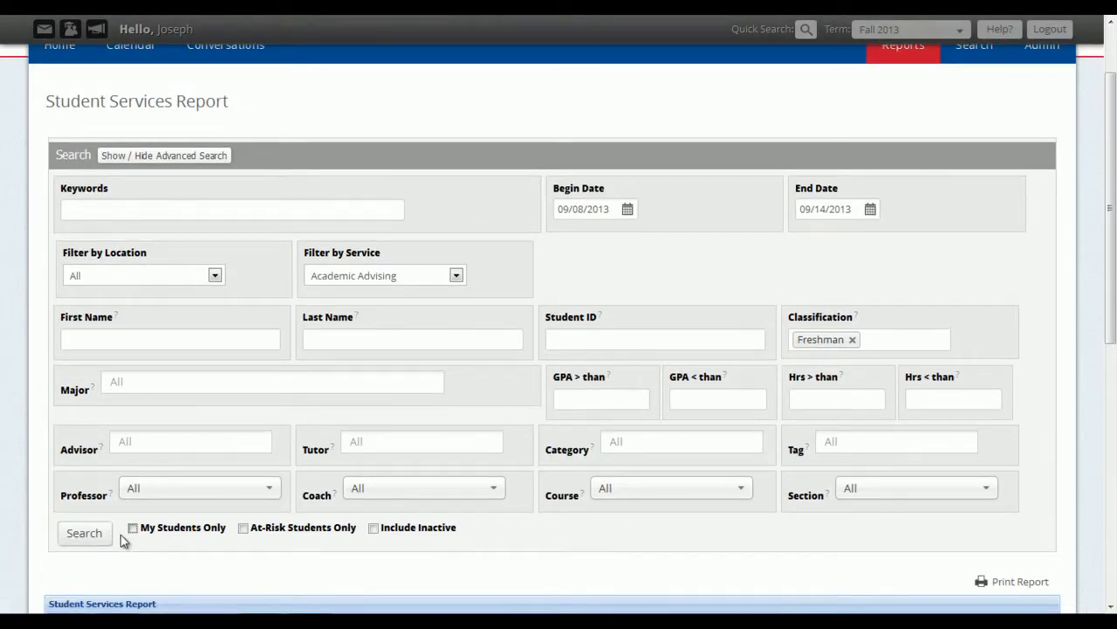